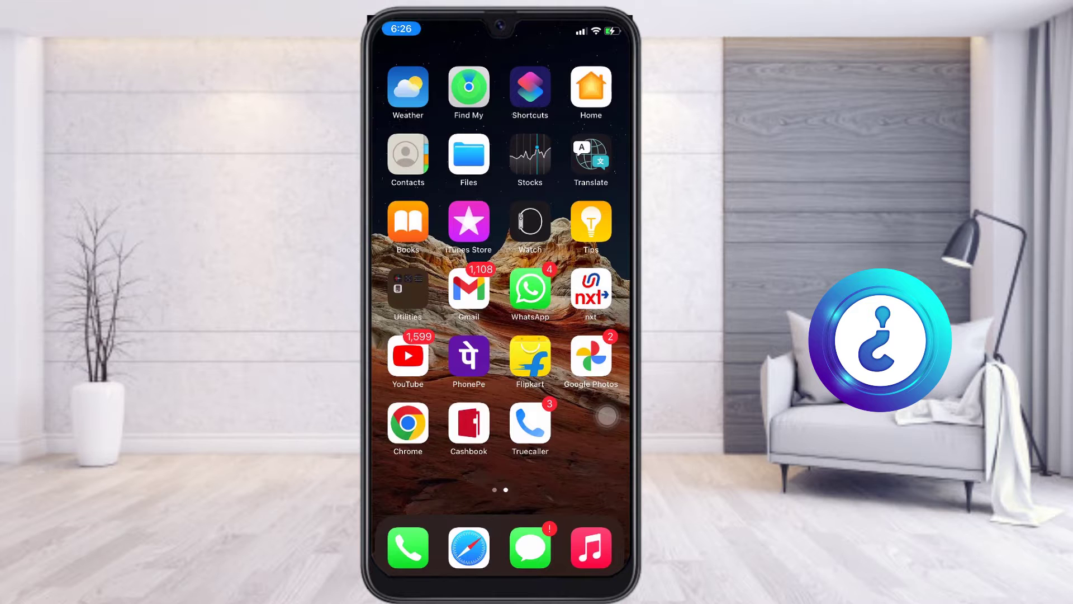
Step: Open PowerPoint and create a new presentation from the yellow template with the white scalloped circle
drag(565, 358, 424, 358)
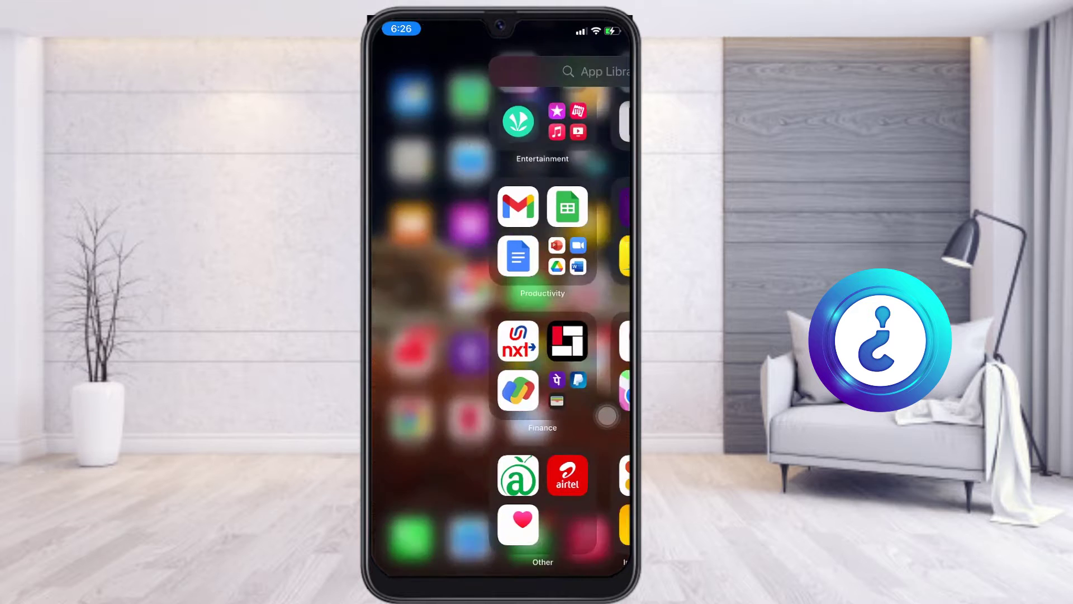
click(465, 258)
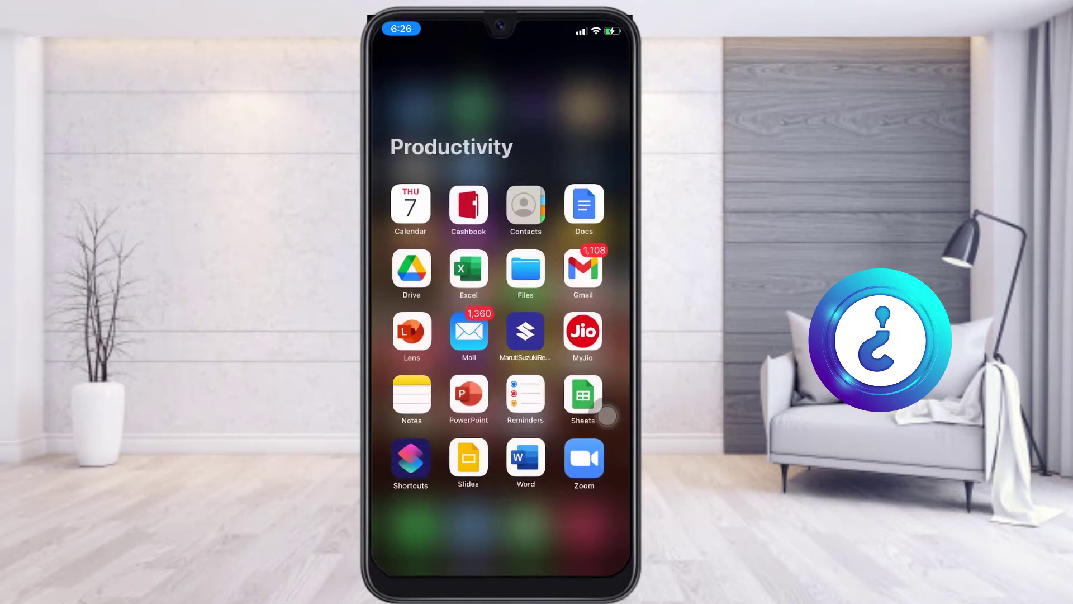
click(468, 403)
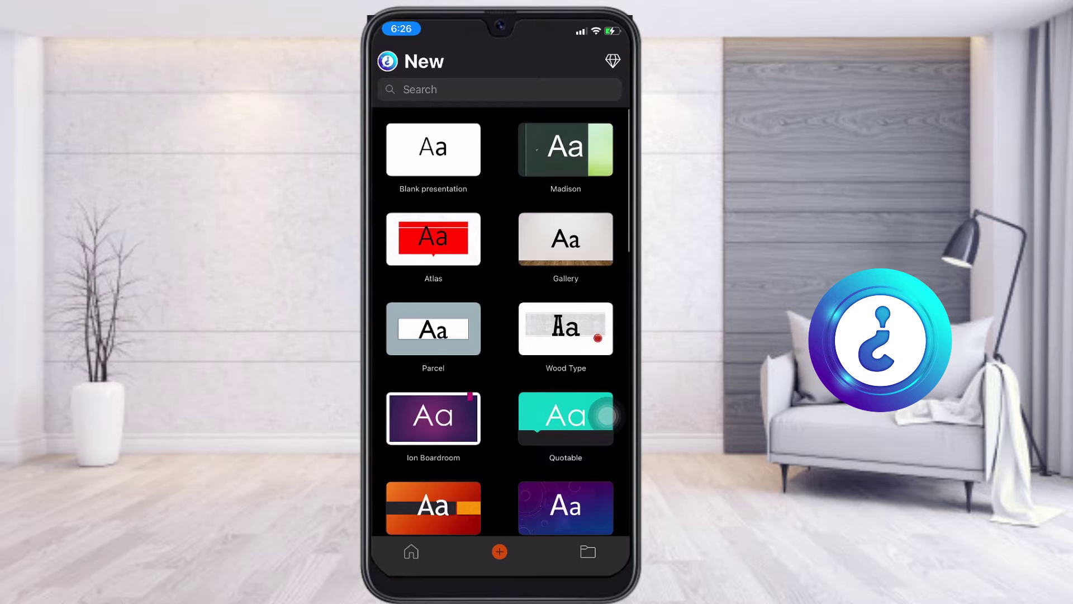
scroll(607, 416, down, 5)
scroll(607, 415, up, 5)
scroll(502, 328, down, 10)
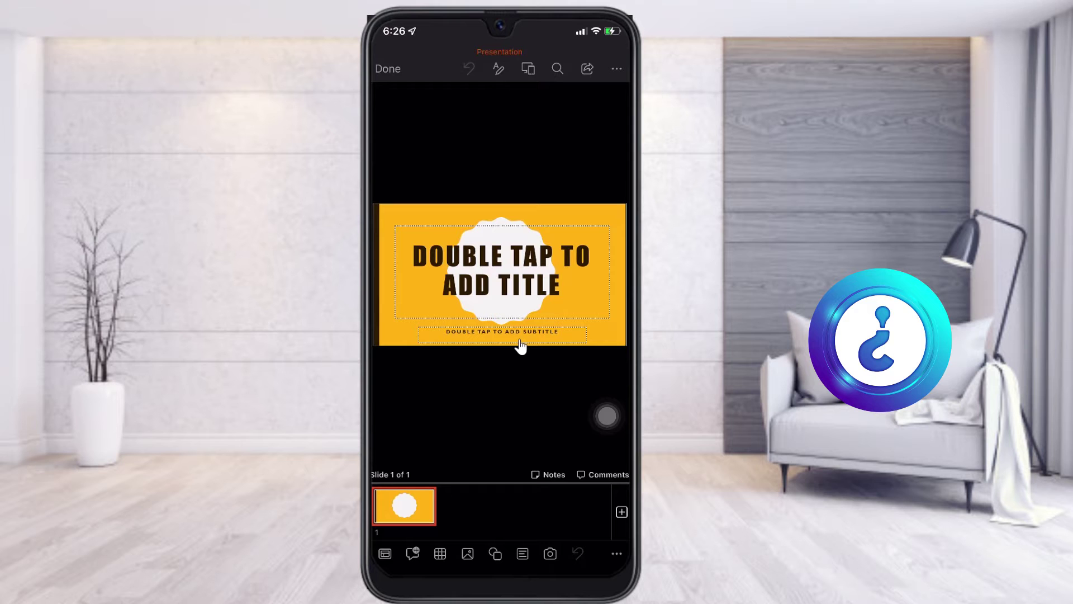
Step: Enter "Howxt" as the title and the presenter's first name as the subtitle on the title slide
double_click(502, 271)
text(Howxt)
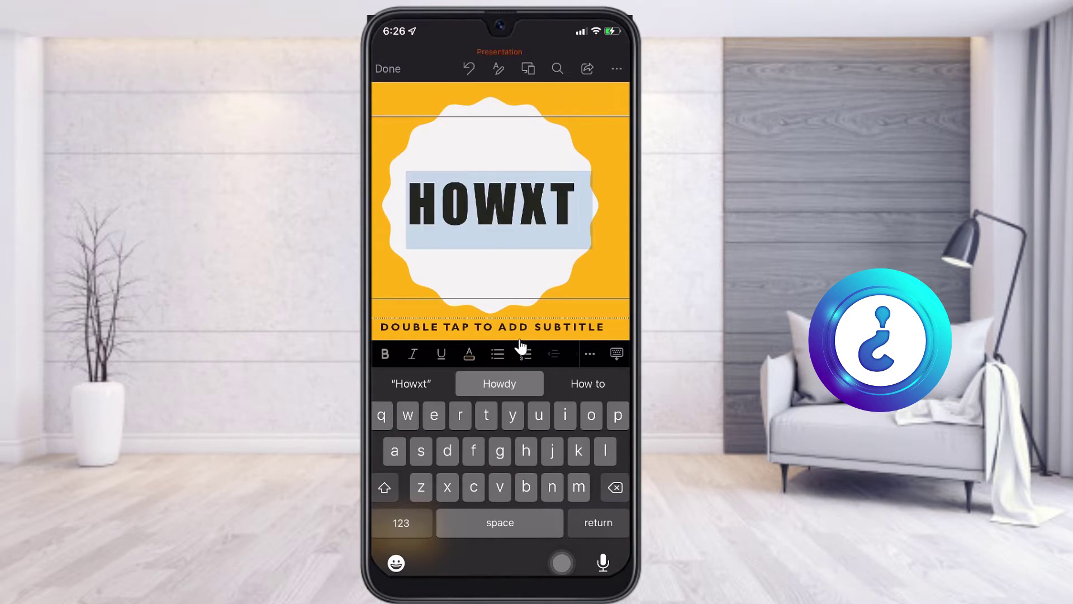
click(520, 346)
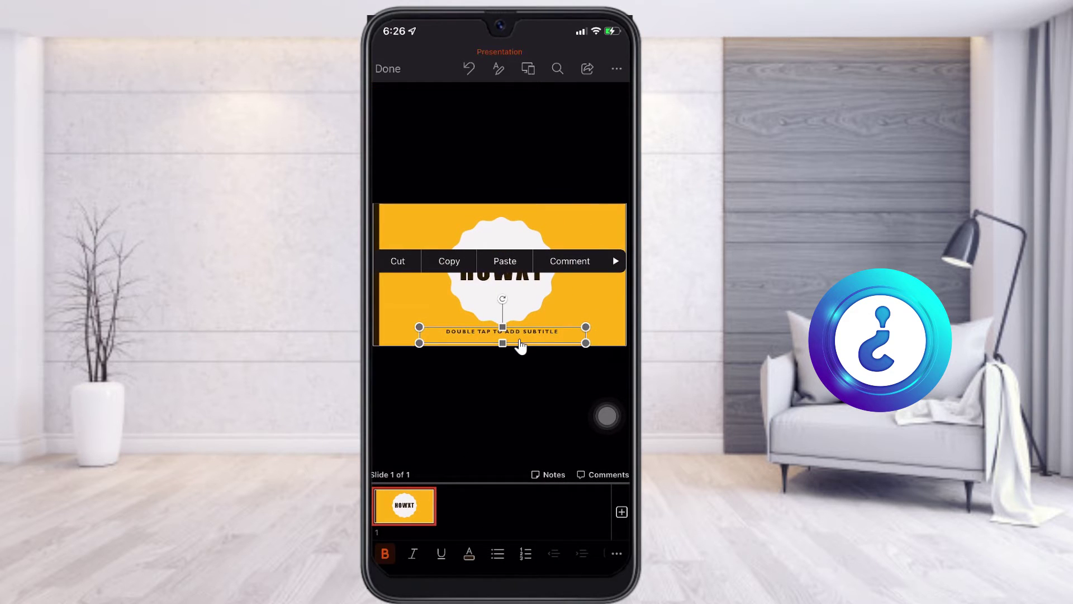
double_click(520, 346)
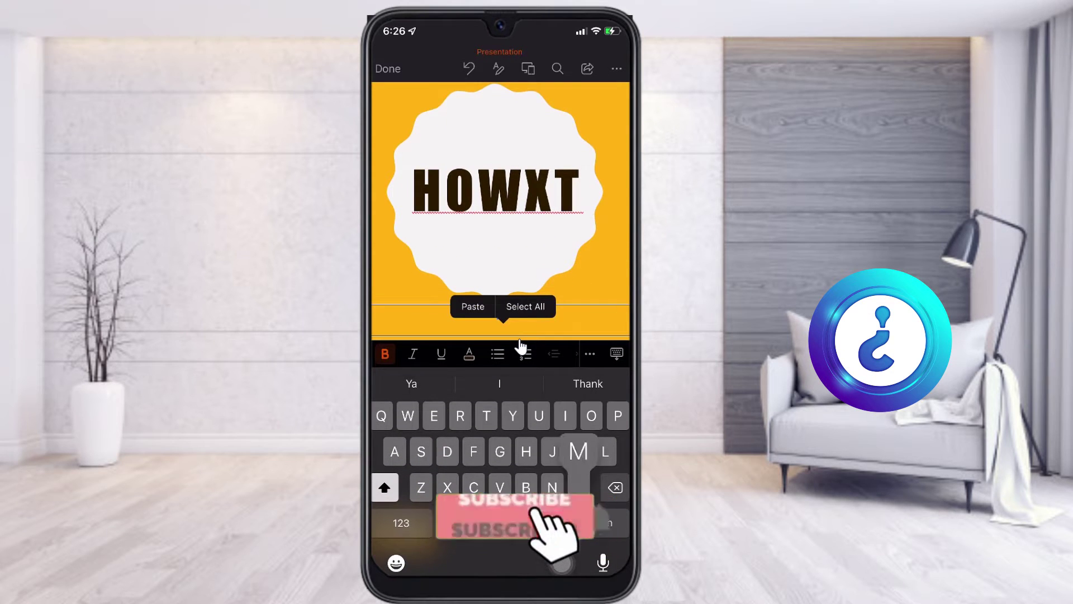
text(Martin)
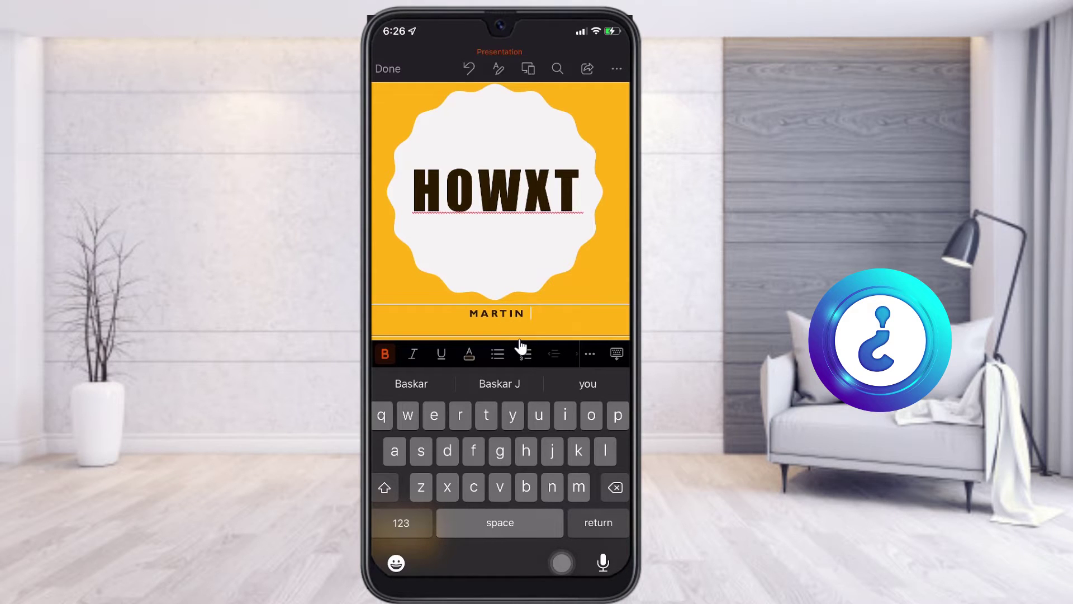
click(617, 353)
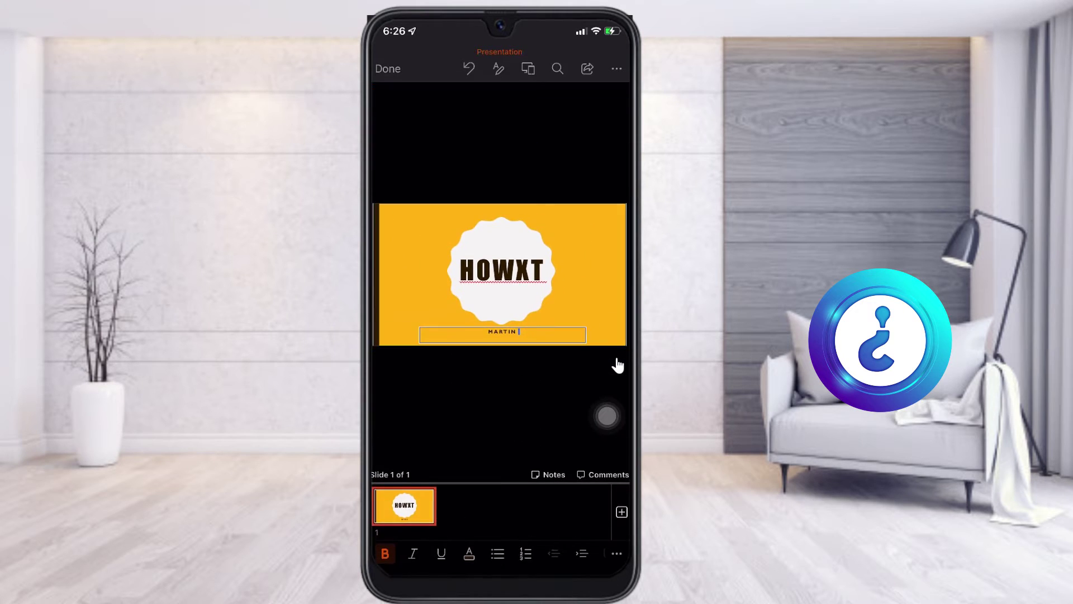
click(617, 365)
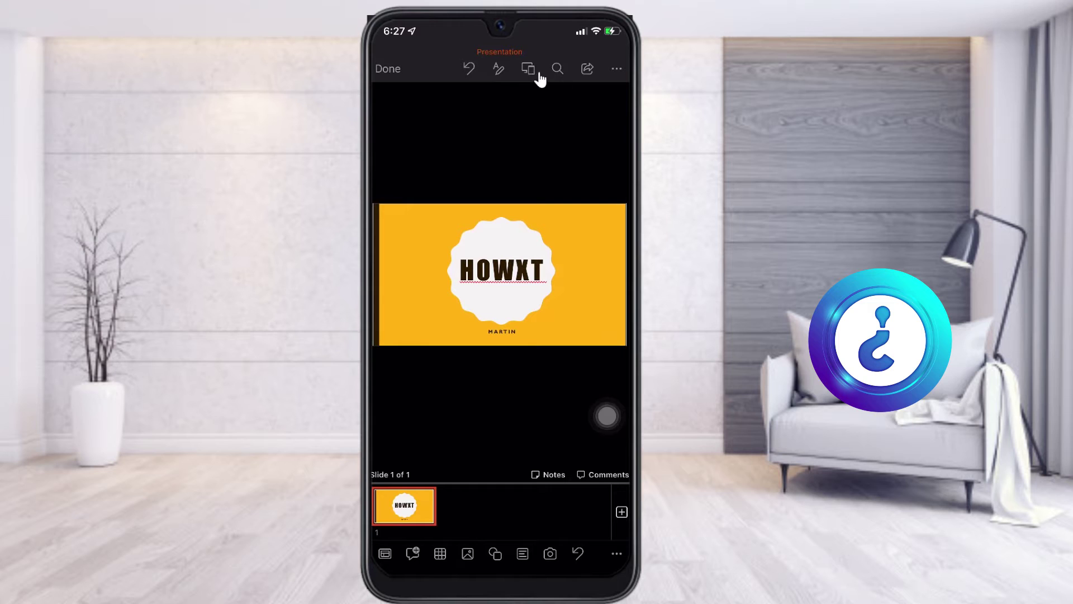
Step: Add three new slides after the title slide
click(622, 512)
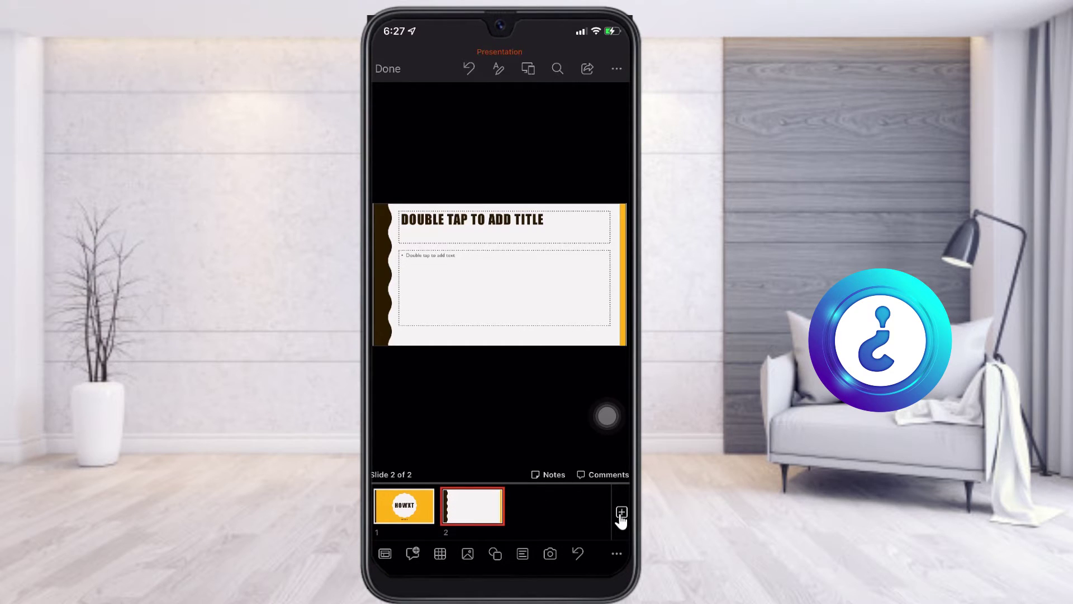
click(621, 512)
click(622, 512)
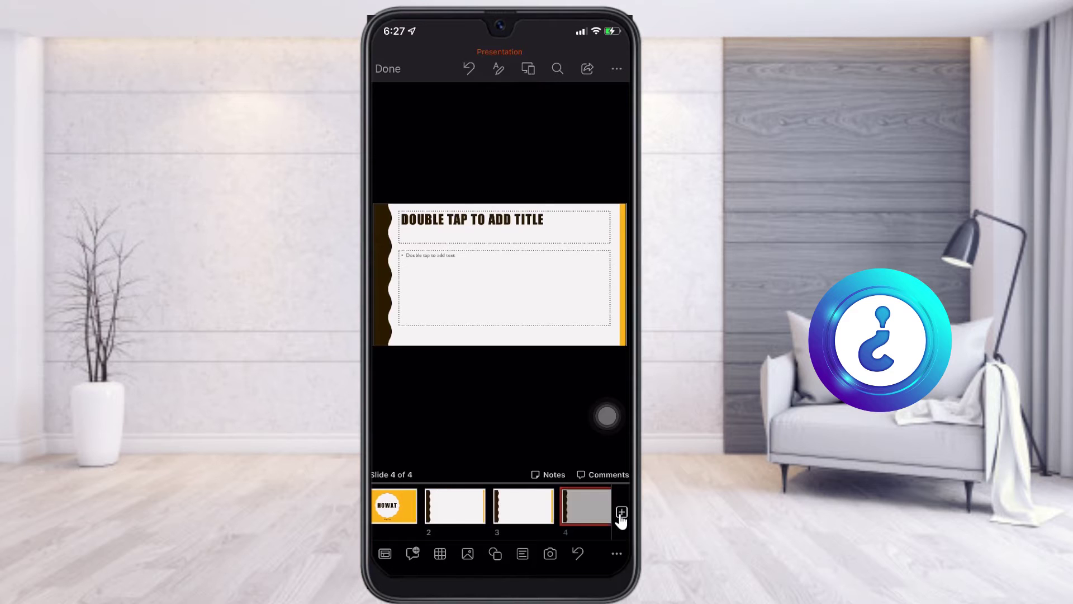
Step: Examine the font, paragraph and layout formatting options for the content placeholder on slide 2
click(437, 506)
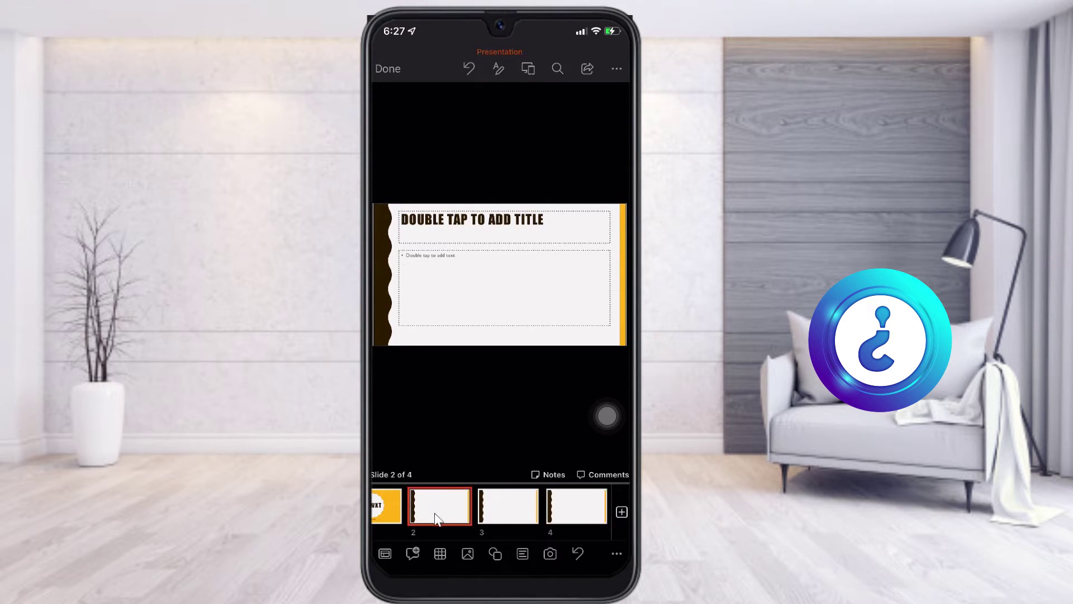
click(417, 261)
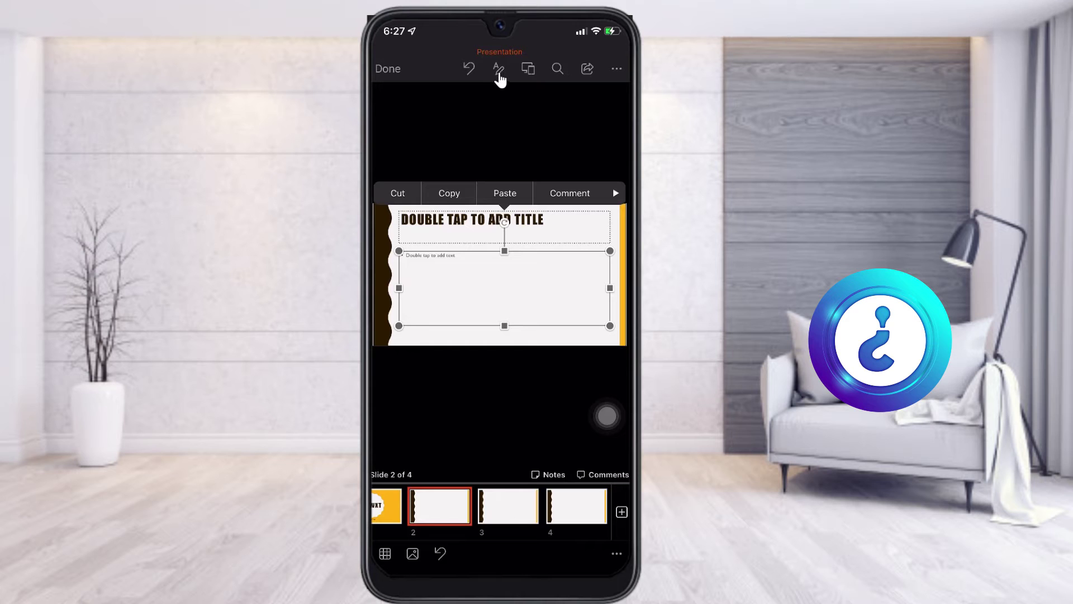
click(498, 70)
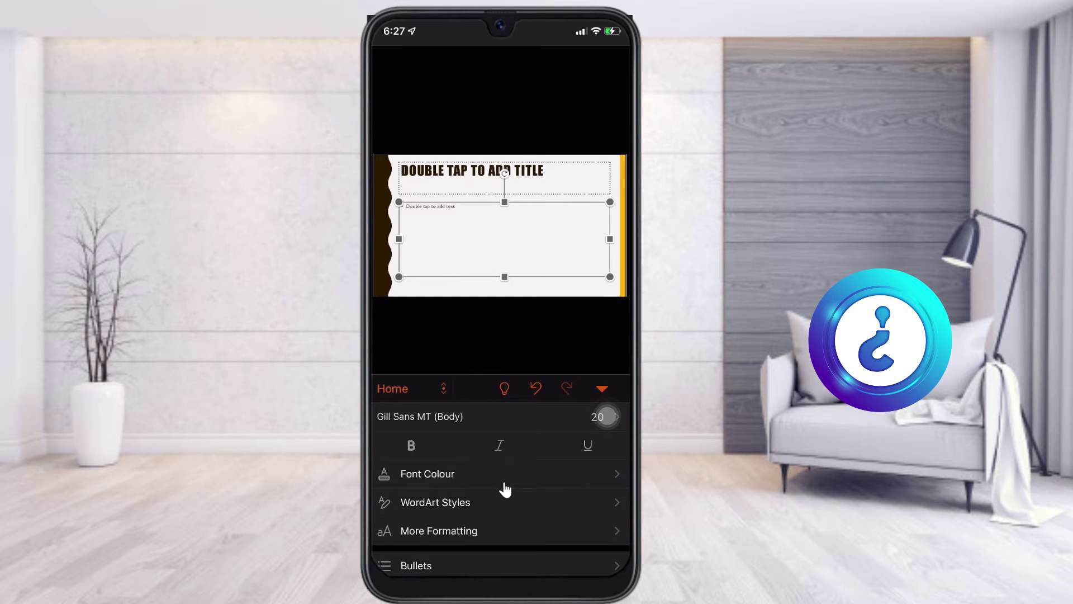
scroll(505, 490, down, 5)
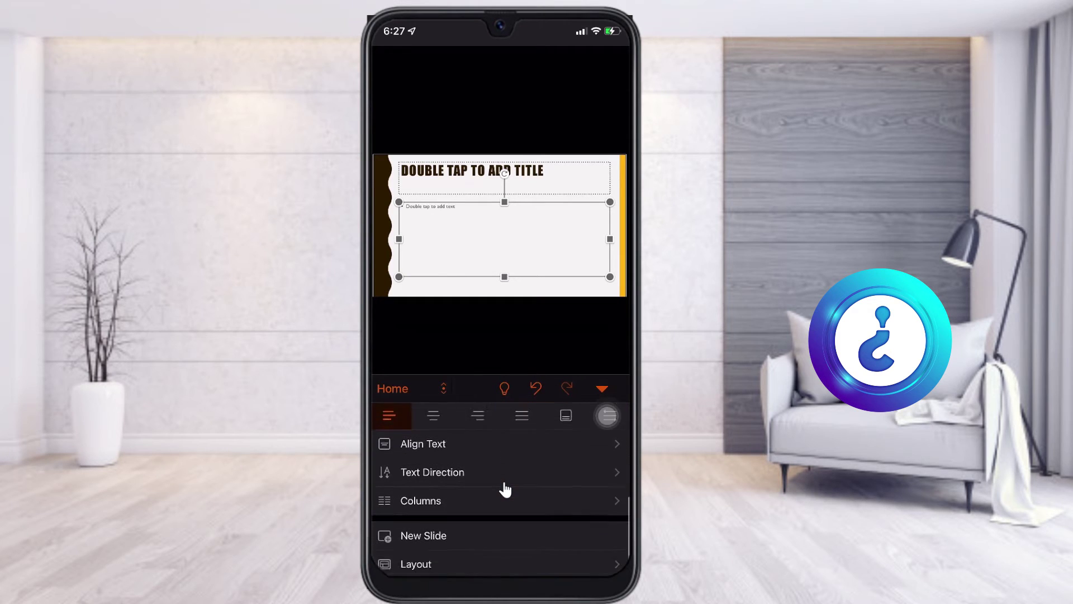
scroll(505, 490, up, 5)
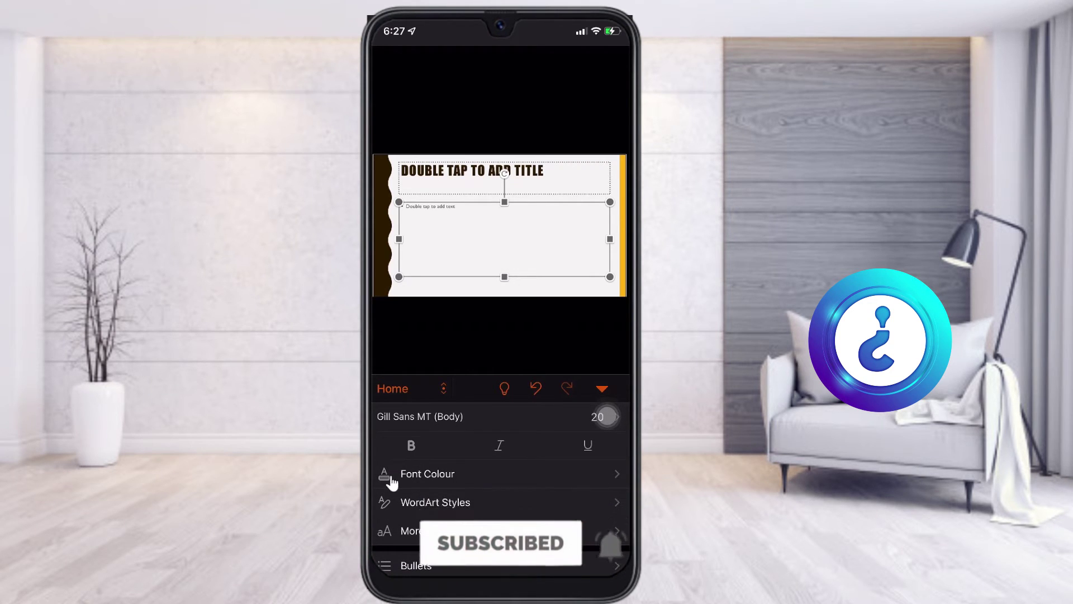
scroll(453, 498, down, 2)
scroll(427, 531, down, 5)
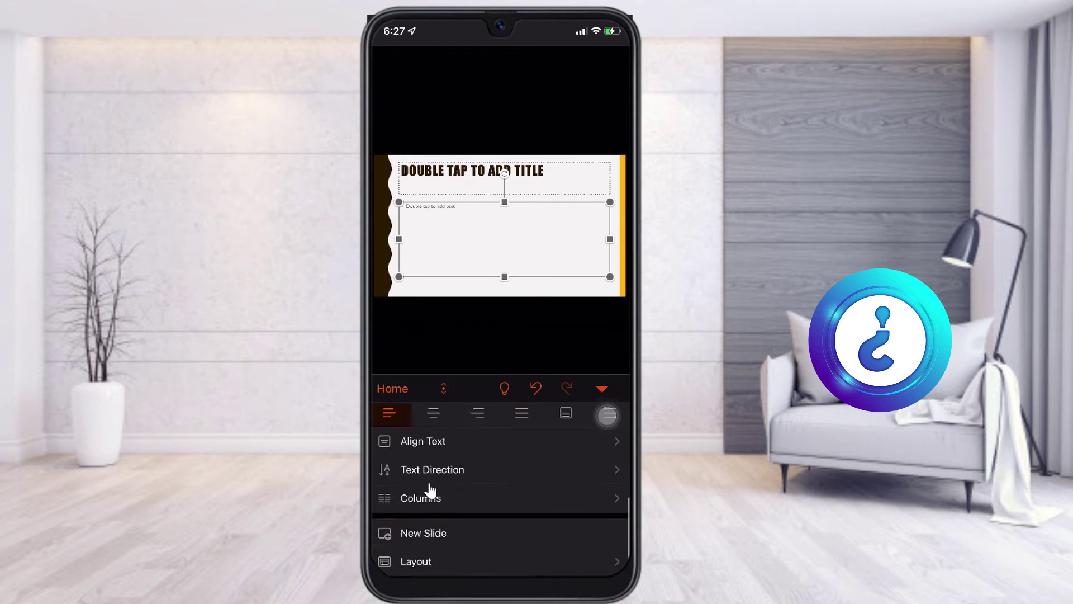
scroll(465, 499, up, 7)
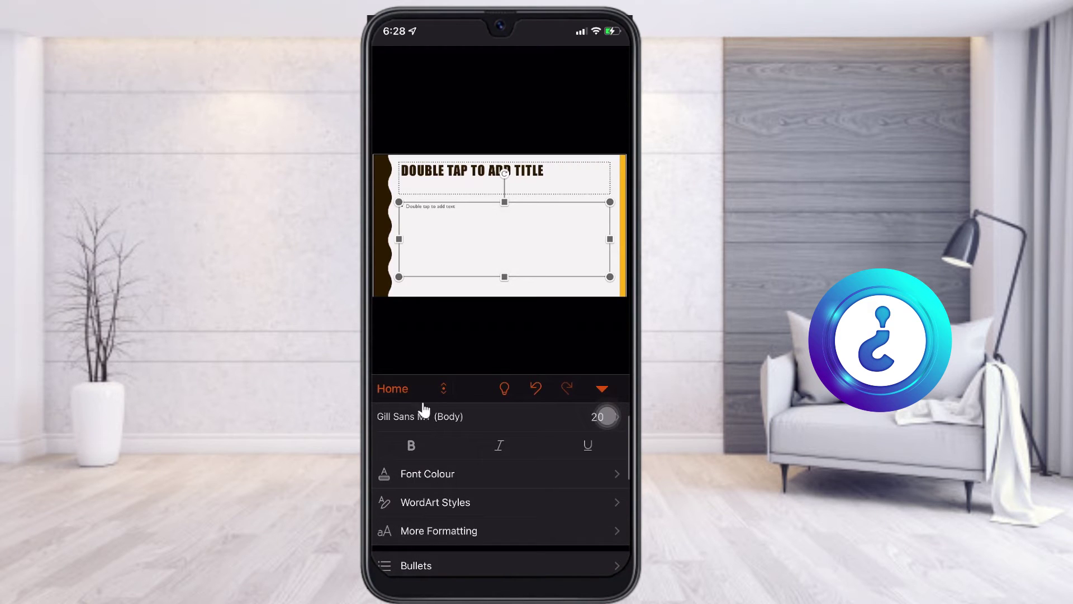
Step: Insert a camera photo of a keyboard into the content placeholder on slide 2
click(442, 391)
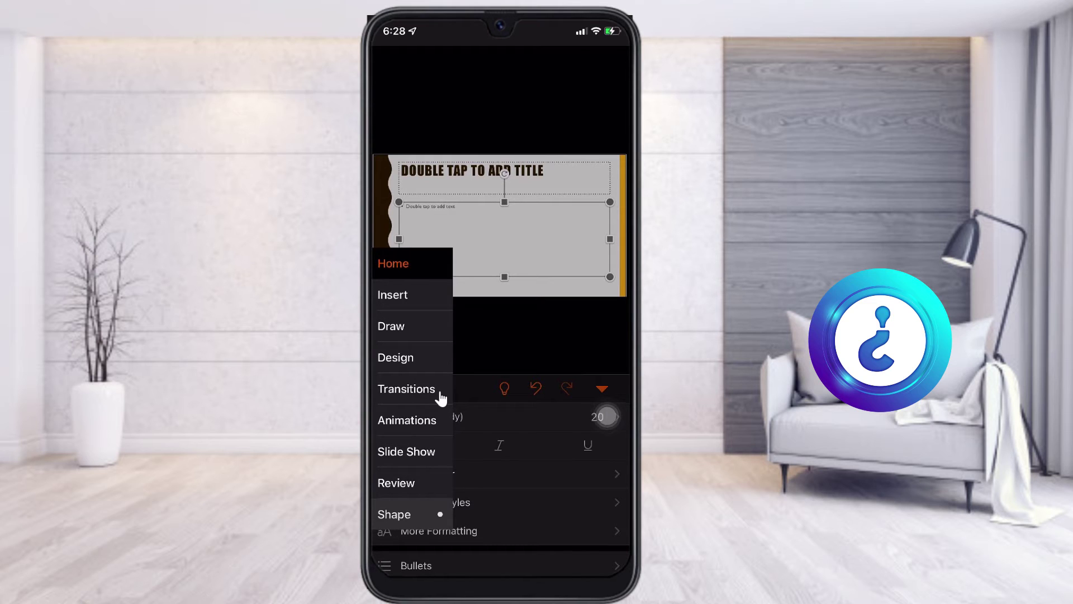
click(412, 295)
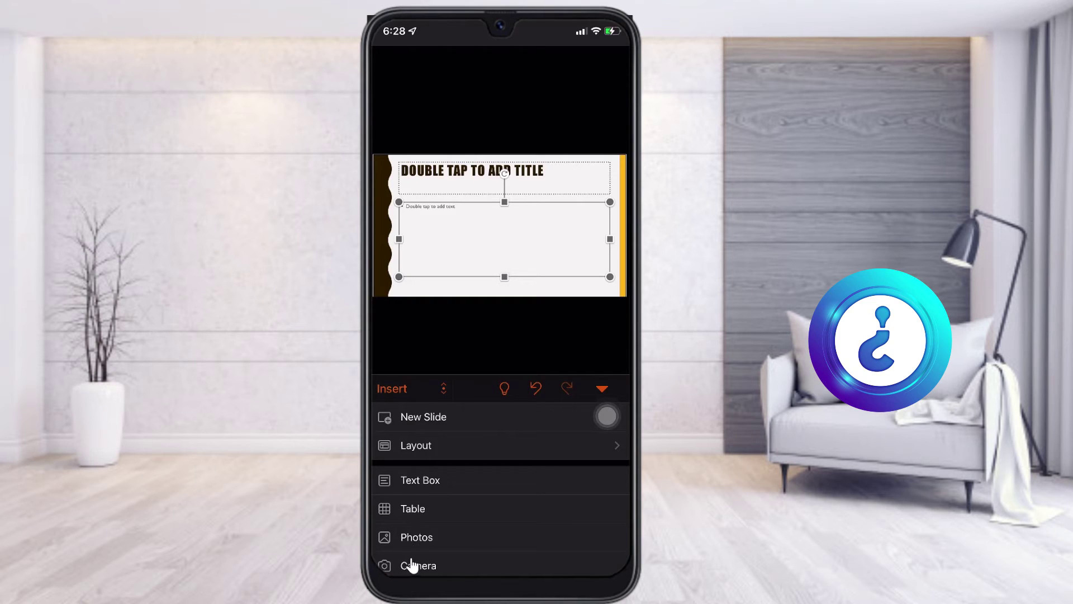
scroll(414, 561, down, 1)
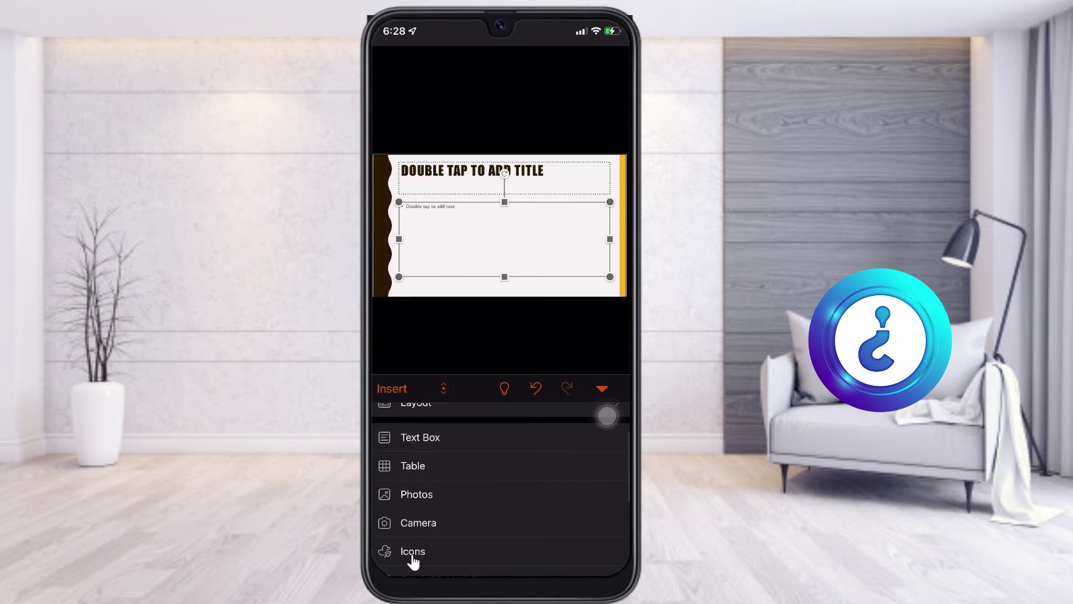
click(418, 522)
click(543, 344)
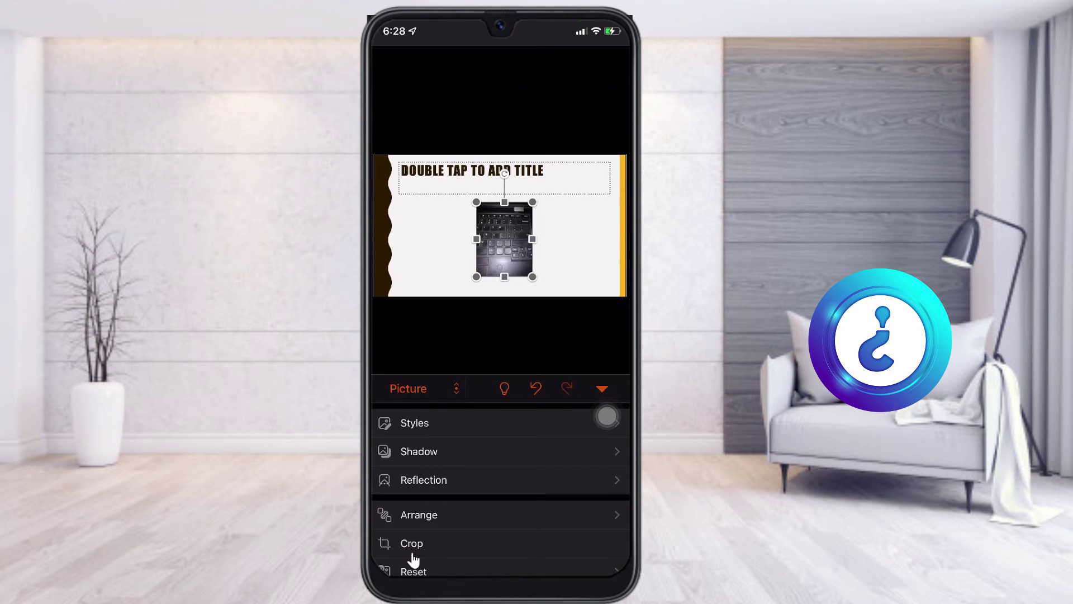
Step: Apply the picture style with a thick black frame and drop shadow to the keyboard photo
scroll(412, 554, up, 1)
click(415, 423)
click(418, 435)
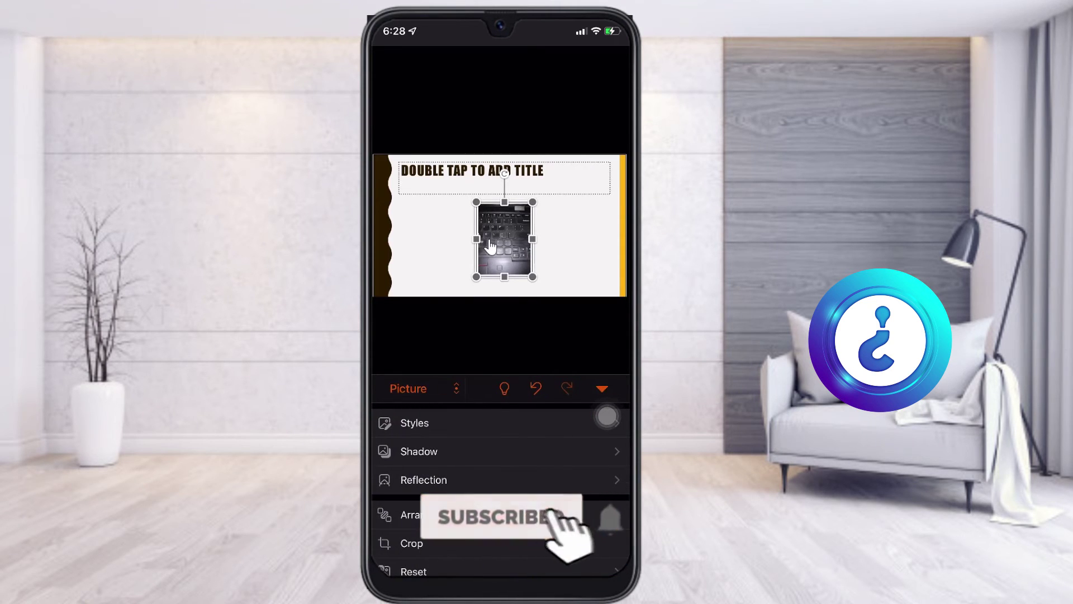
click(415, 423)
click(582, 505)
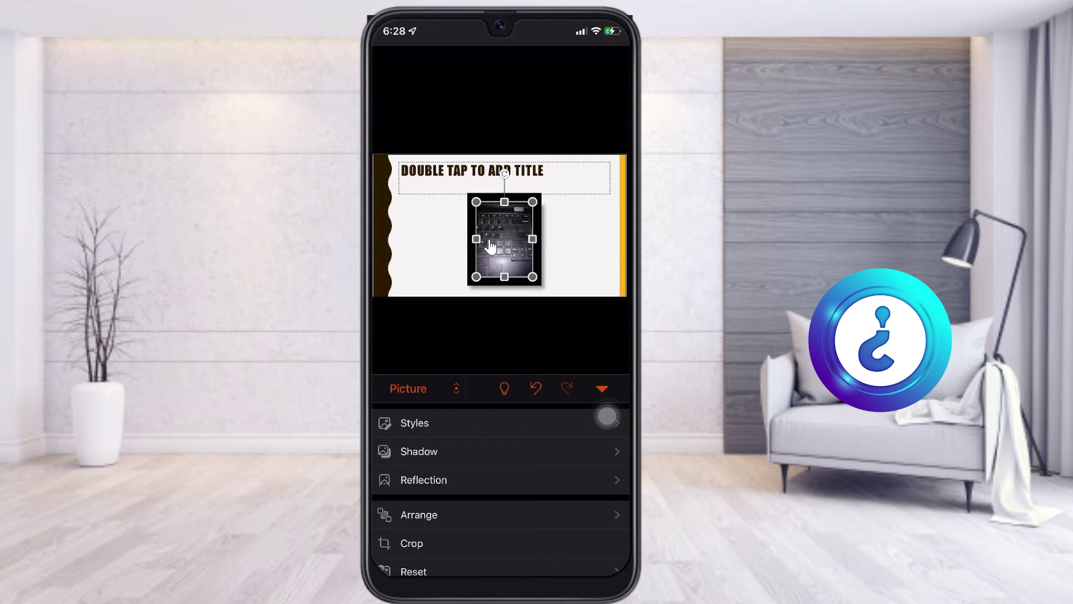
Step: Try to apply a Shadow effect to the keyboard photo
click(418, 451)
click(501, 532)
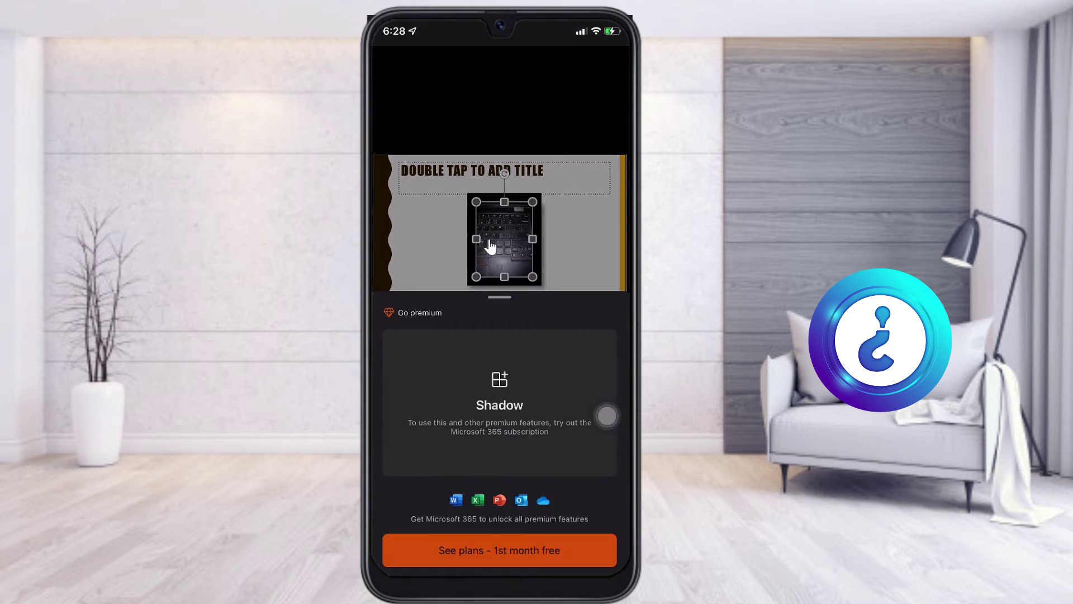
click(491, 247)
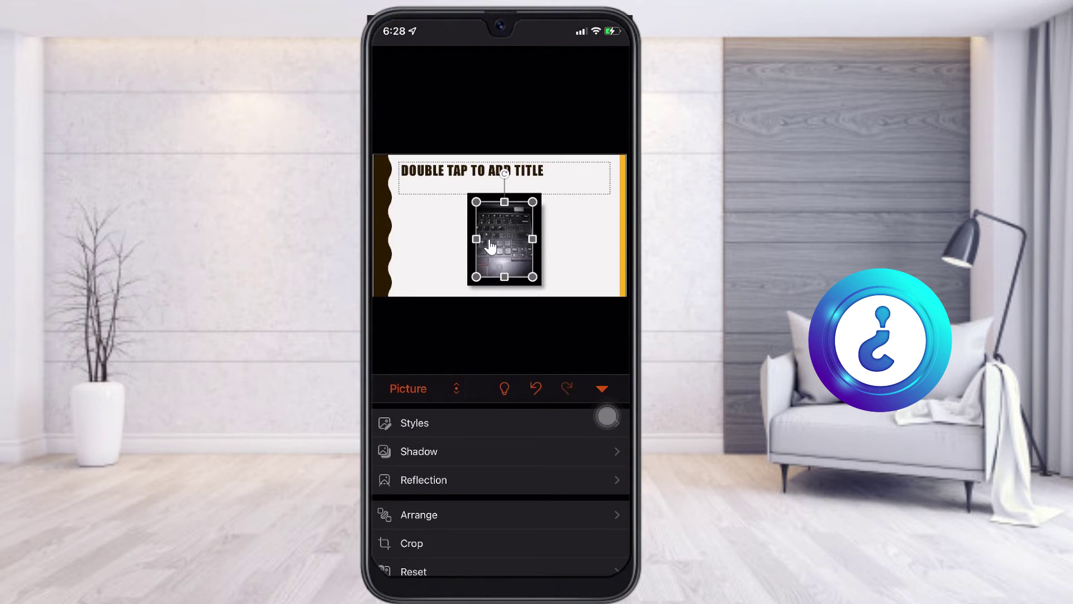
Step: Apply an entrance animation effect to the keyboard photo and return to the slide view
click(408, 388)
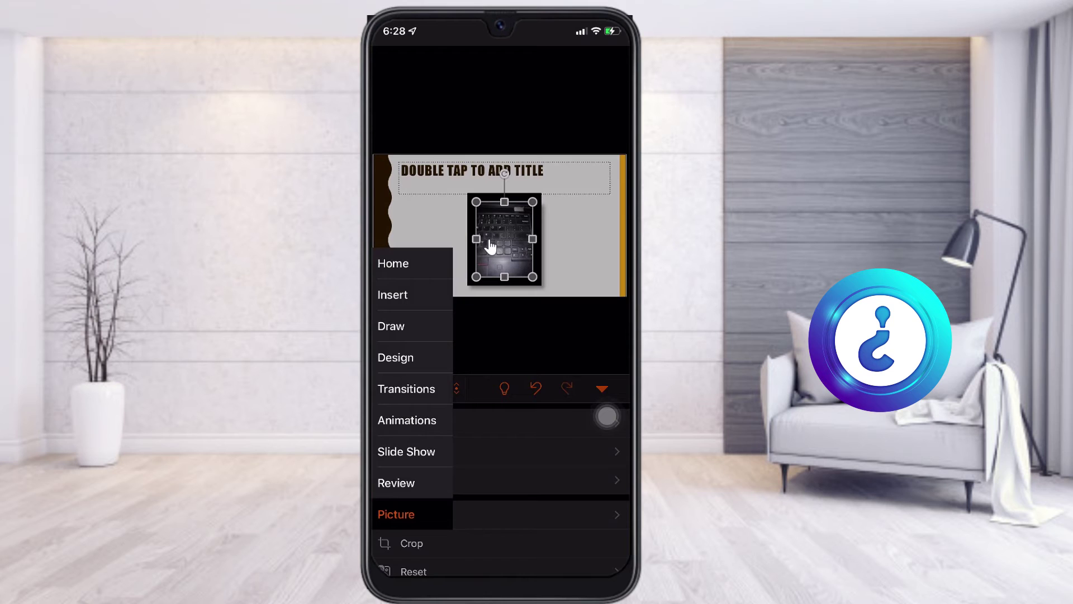
click(407, 420)
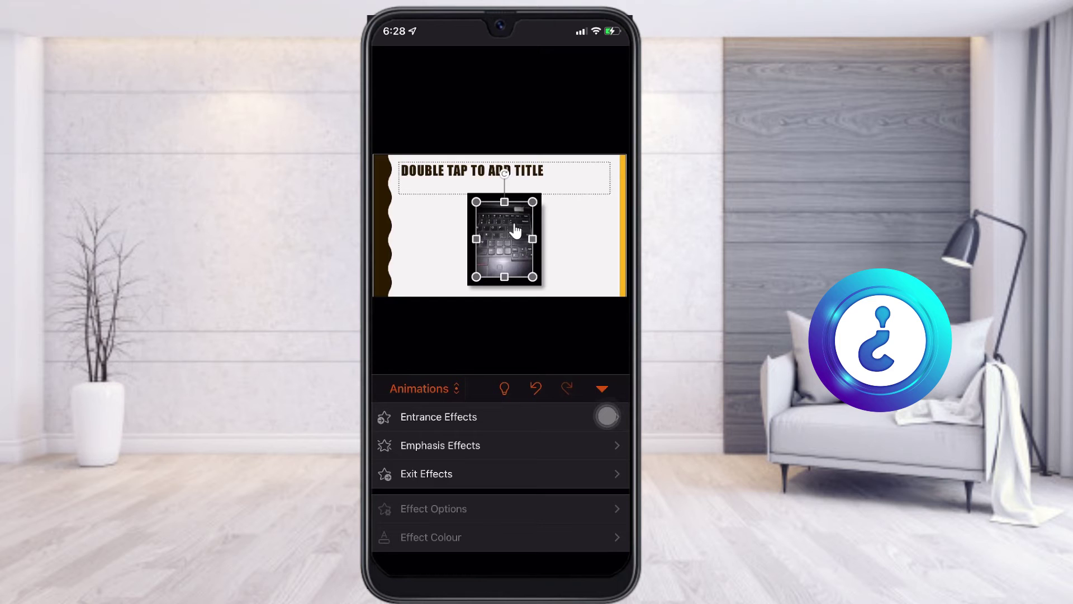
click(439, 417)
click(434, 443)
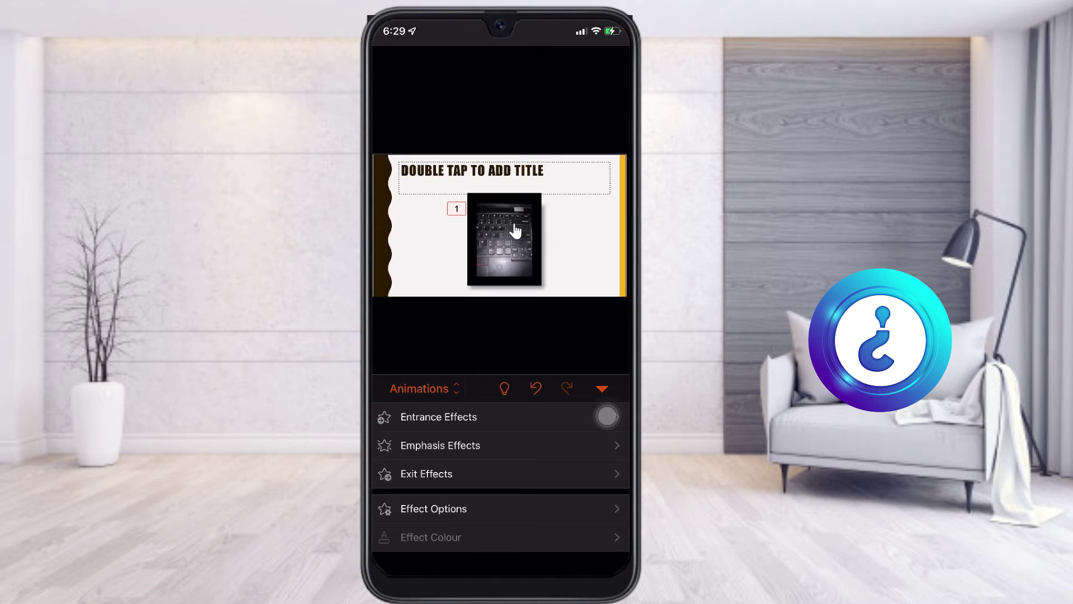
click(603, 389)
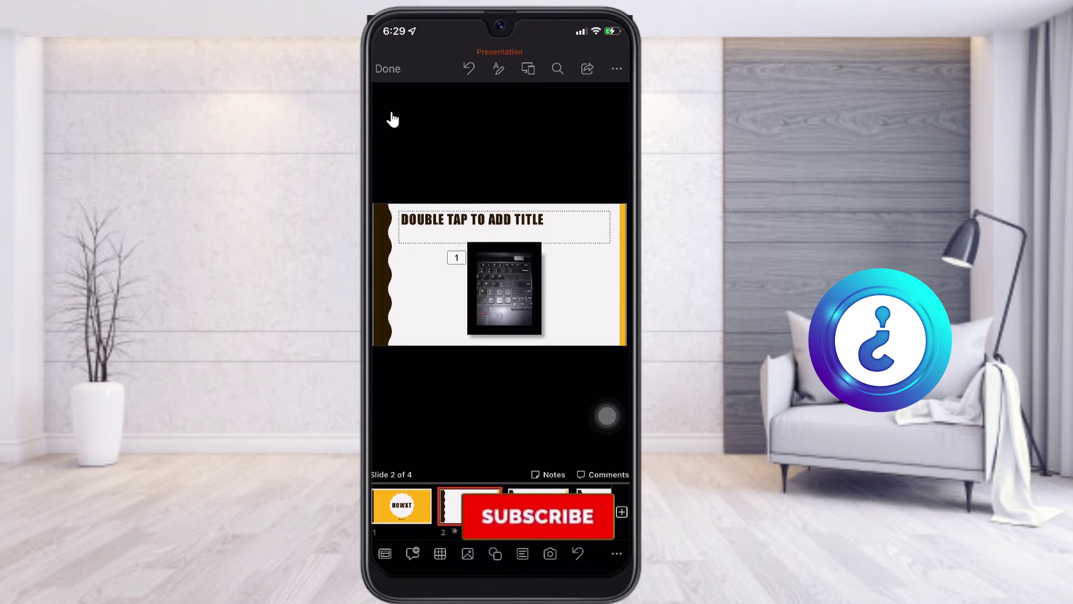
Step: Try to apply the Morph transition effect to slide 2, and use the Fade transition instead
click(501, 72)
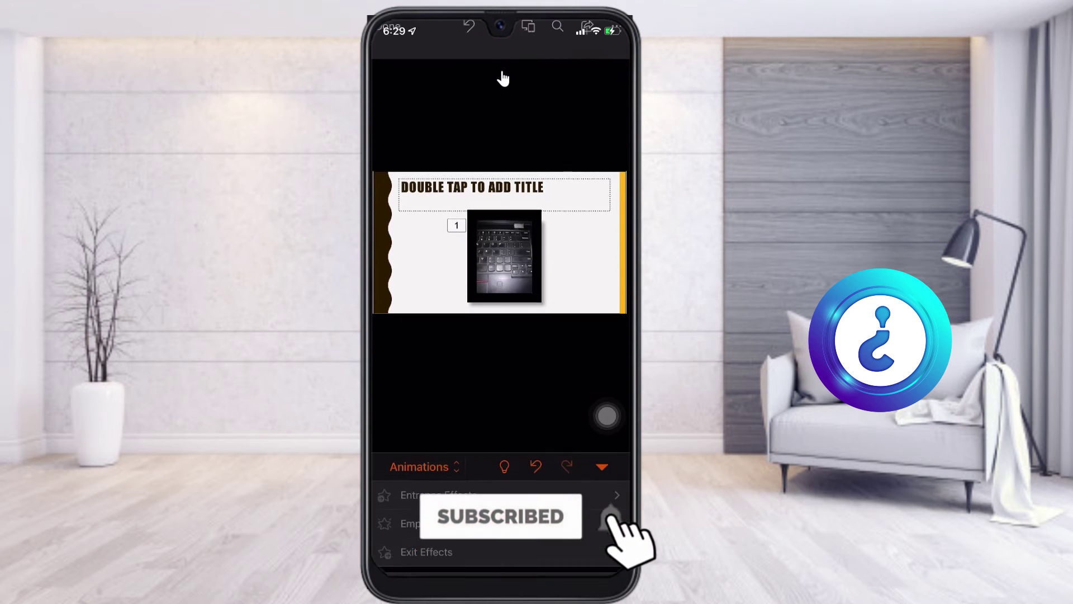
click(425, 388)
click(408, 405)
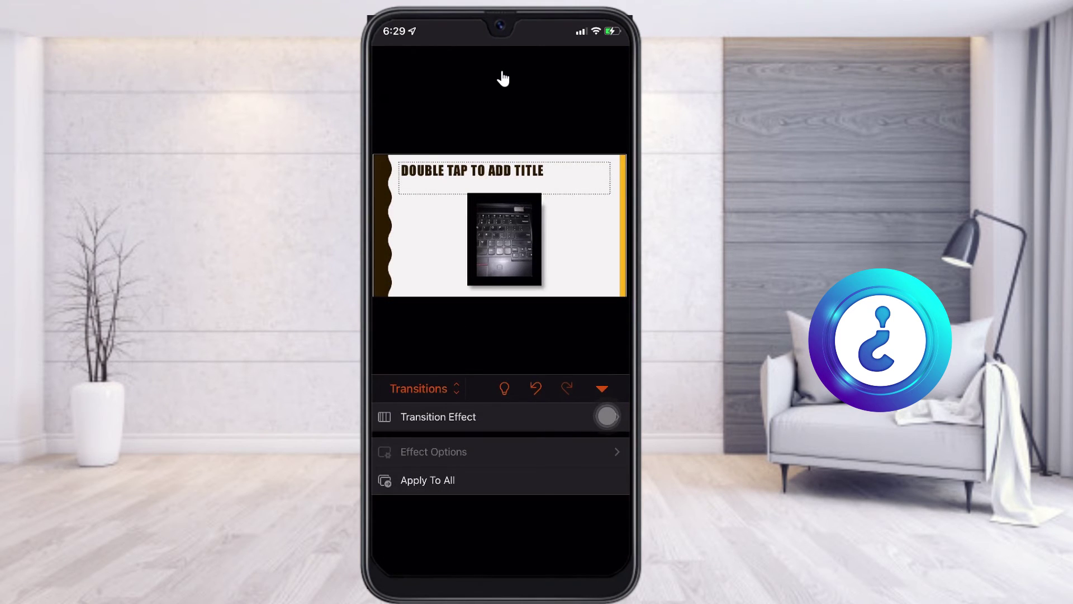
click(439, 417)
click(501, 443)
click(608, 416)
click(502, 74)
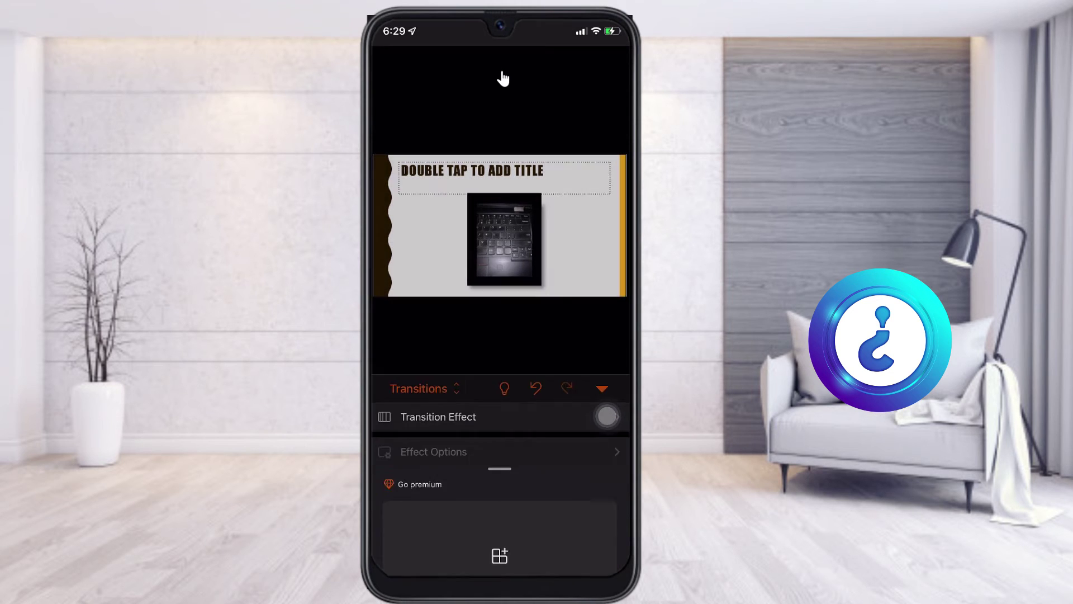
click(608, 416)
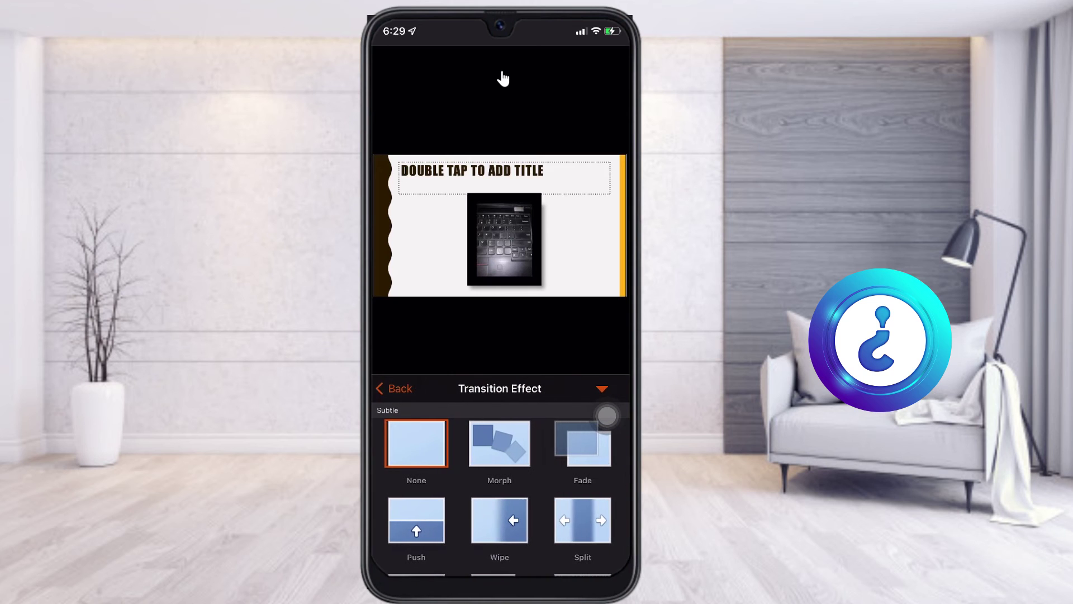
click(395, 388)
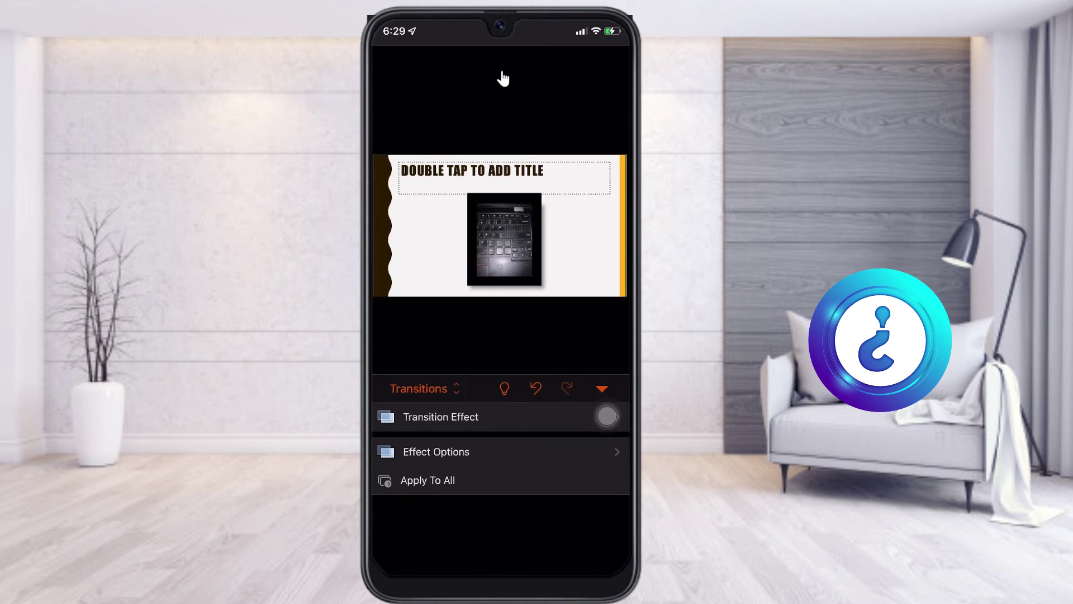
Step: Apply the Split transition effect to slide 2 and return to the title slide
click(425, 388)
click(407, 405)
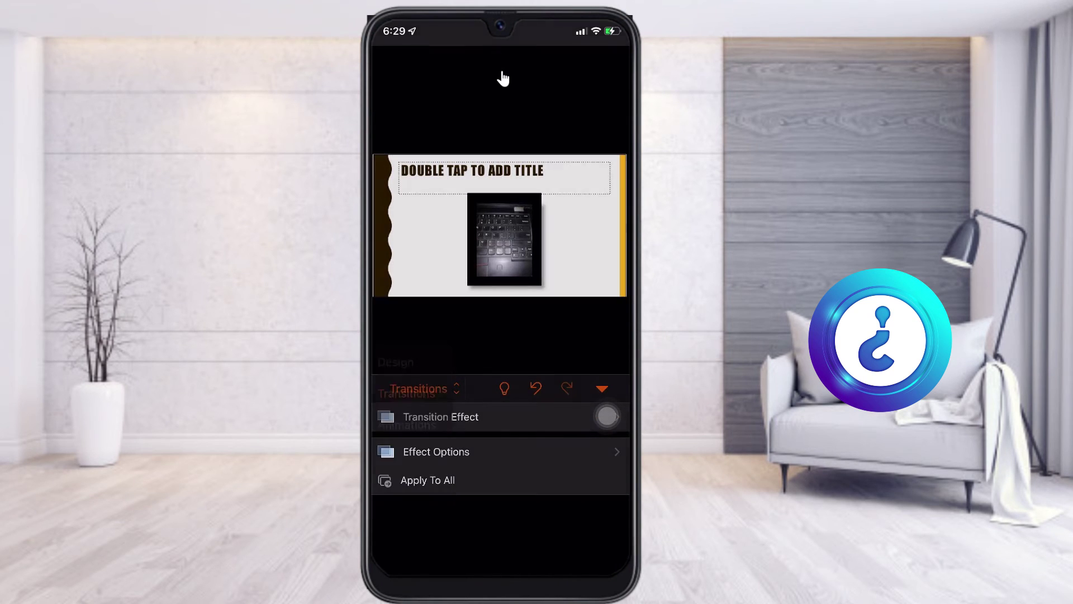
click(440, 417)
click(583, 522)
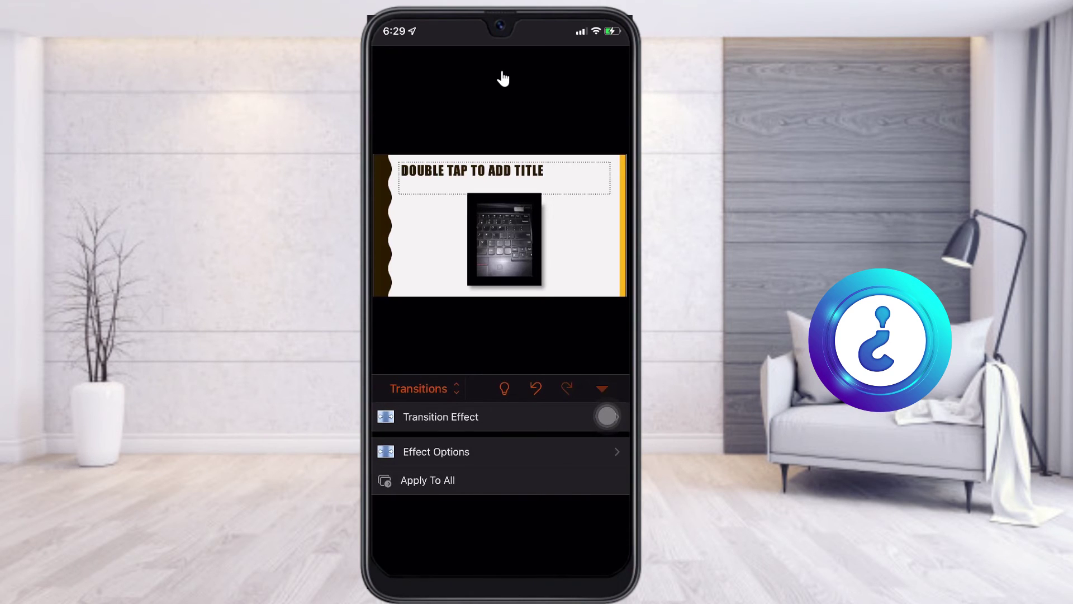
click(503, 78)
click(403, 506)
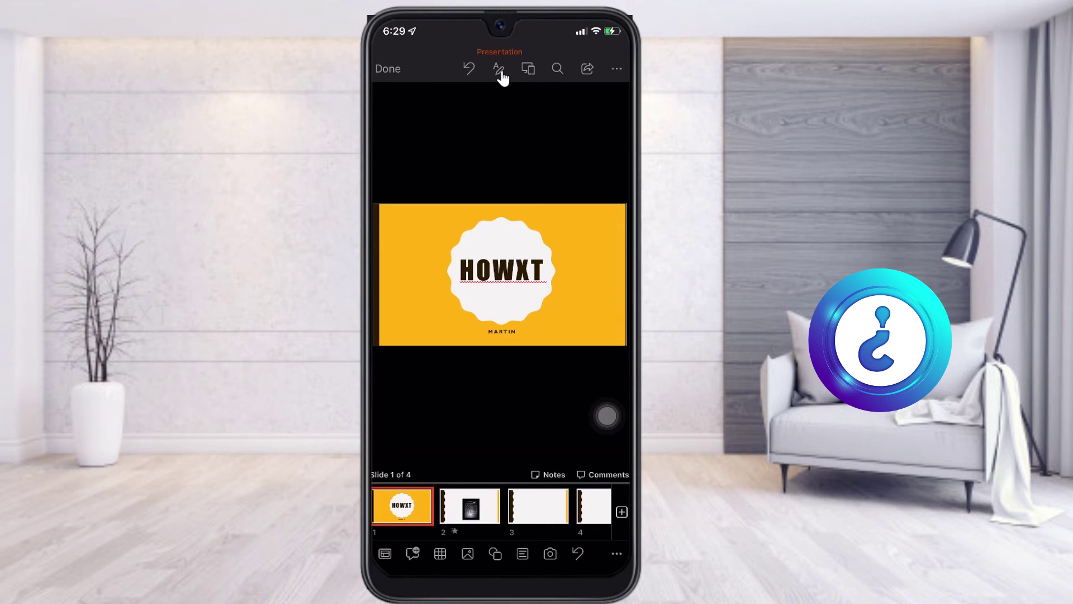
Step: Save the presentation under the file name test
click(617, 69)
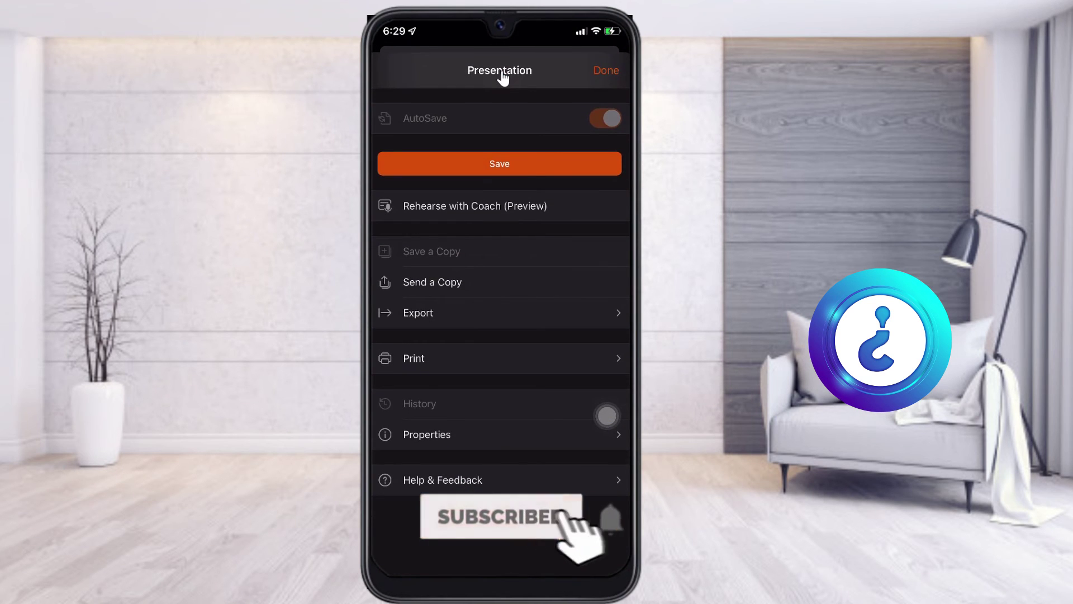
click(459, 166)
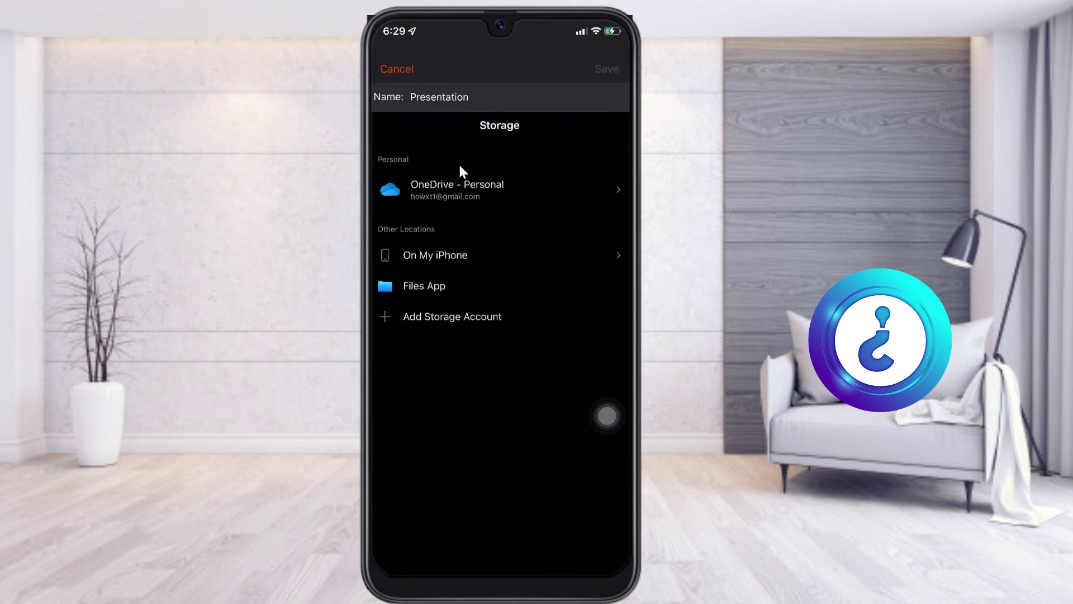
key(BackSpace)
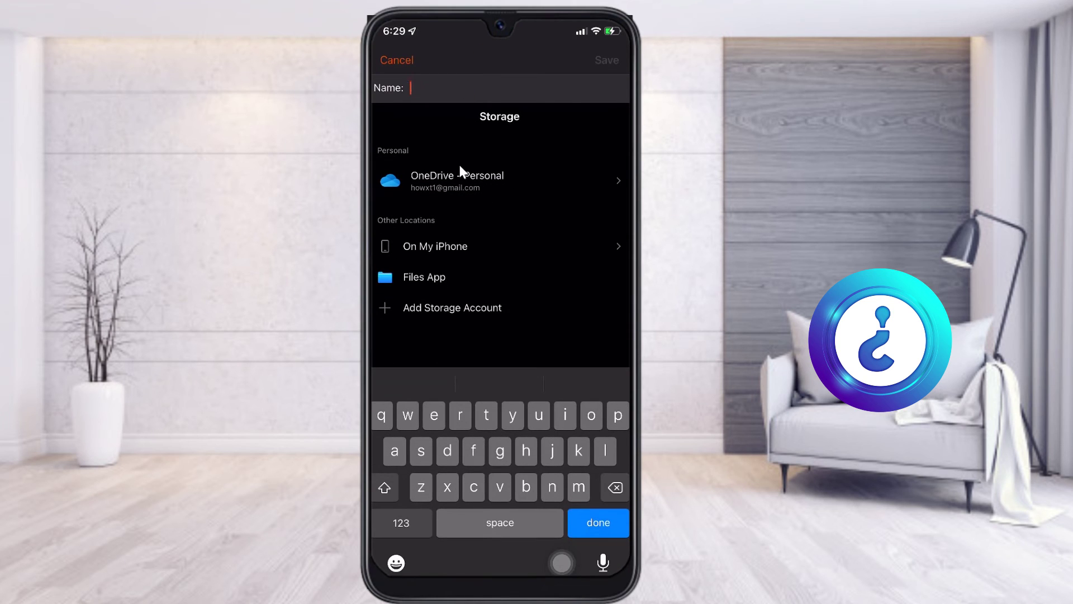
text(test)
key(Return)
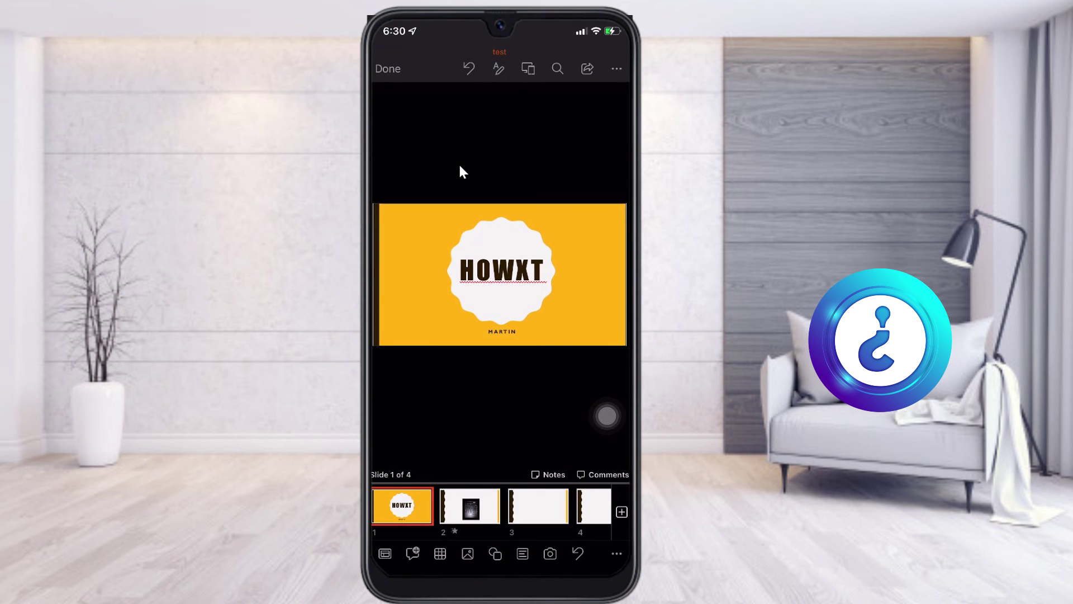
Step: Play the presentation as a slide show to preview its slides, animation and transition
click(530, 73)
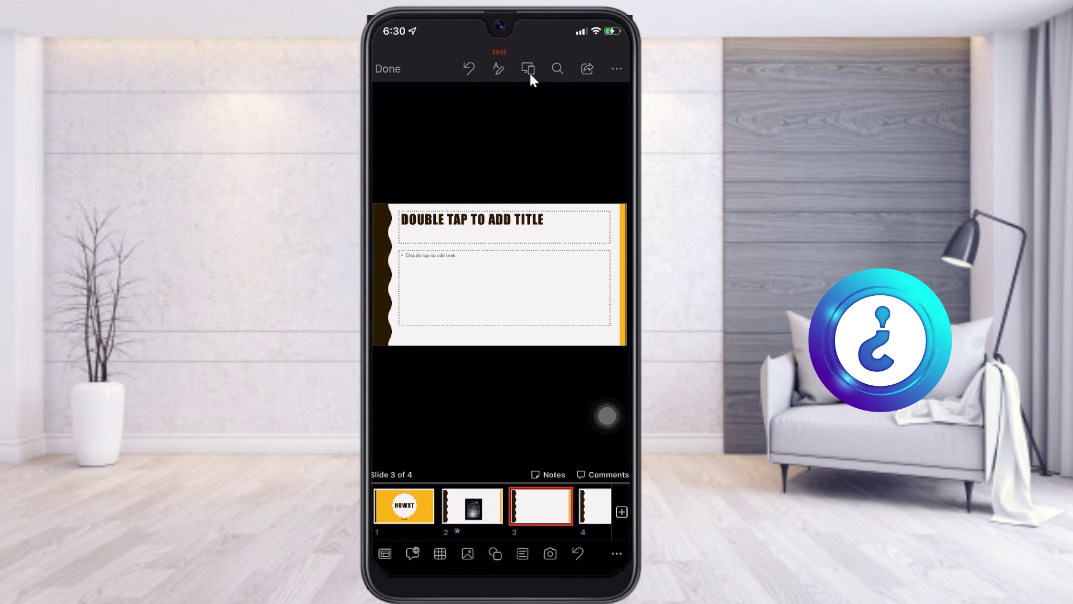
click(530, 73)
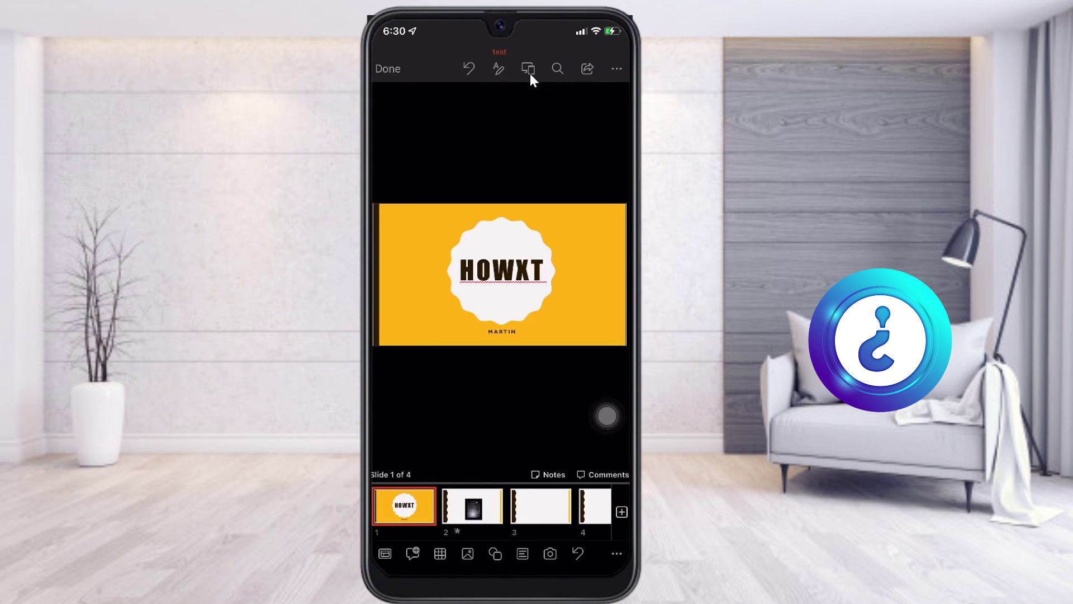